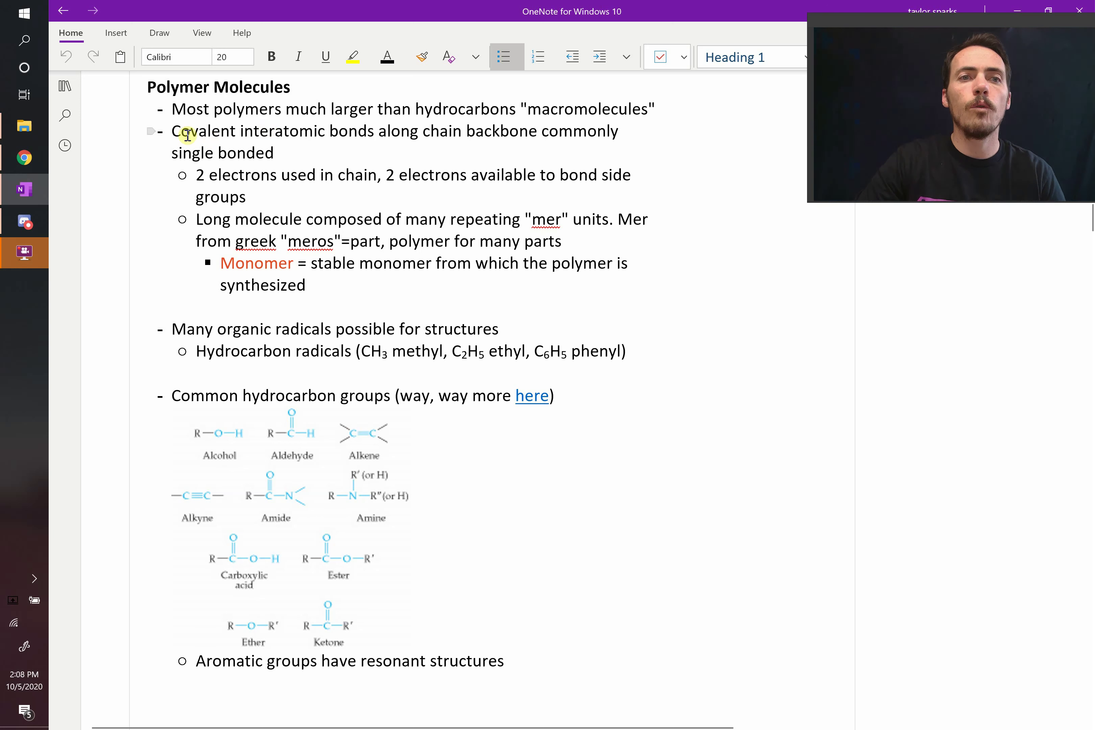
# Mark the covalent bonds bullet, clear the marking, and scroll down the page
pyautogui.moveTo(177, 136); pyautogui.dragTo(502, 131)
pyautogui.click(505, 147)
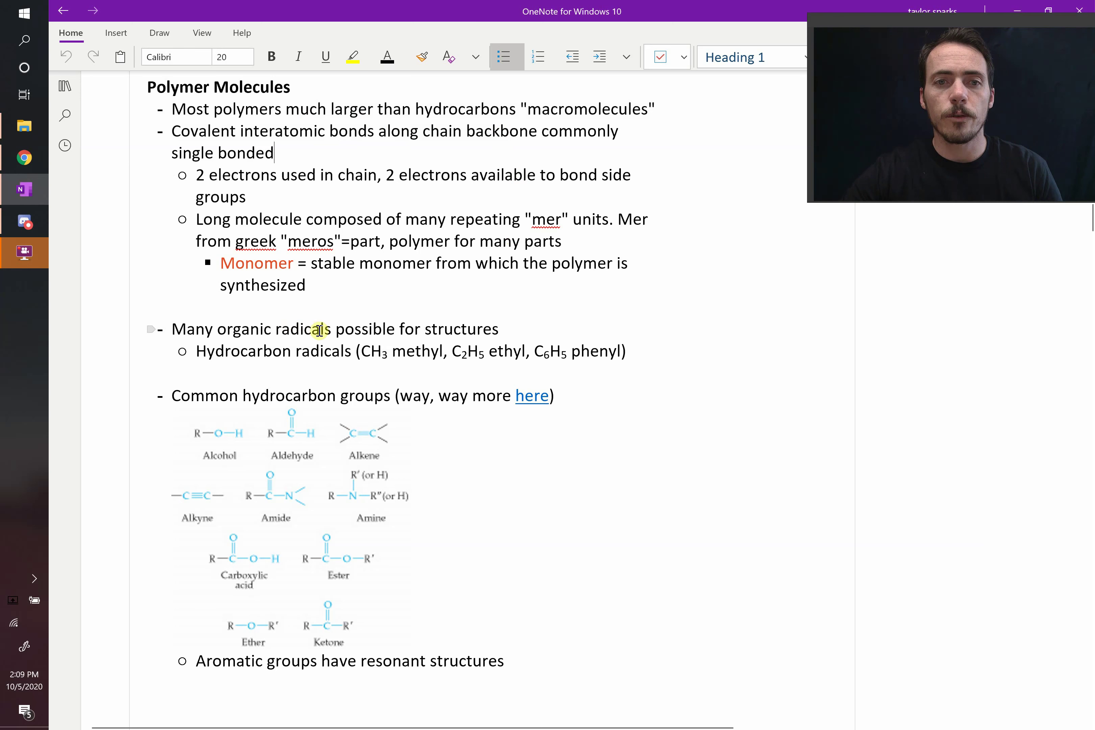
pyautogui.scroll(-1, 367, 326)
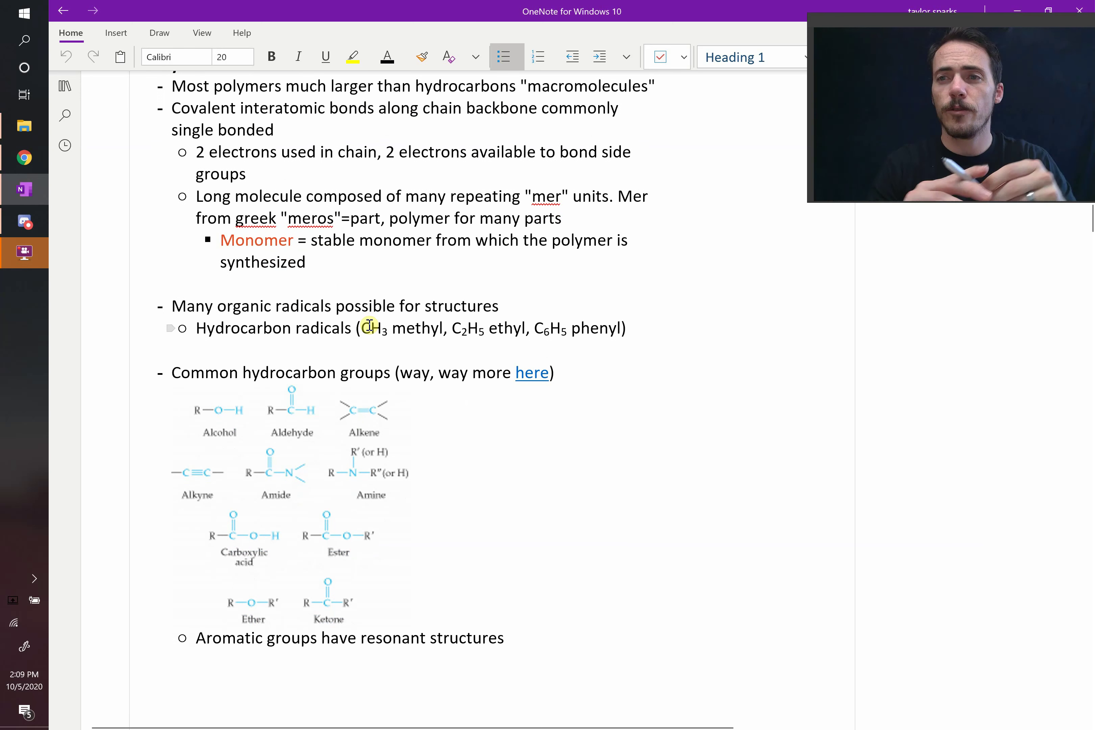
# Draw a cyan zigzag chain beside the diagrams and add a red CH3 bond at one crest
pyautogui.click(530, 462)
pyautogui.moveTo(530, 462)
pyautogui.mouseDown()
pyautogui.moveTo(842, 468)
pyautogui.moveTo(1055, 410)
pyautogui.mouseUp()
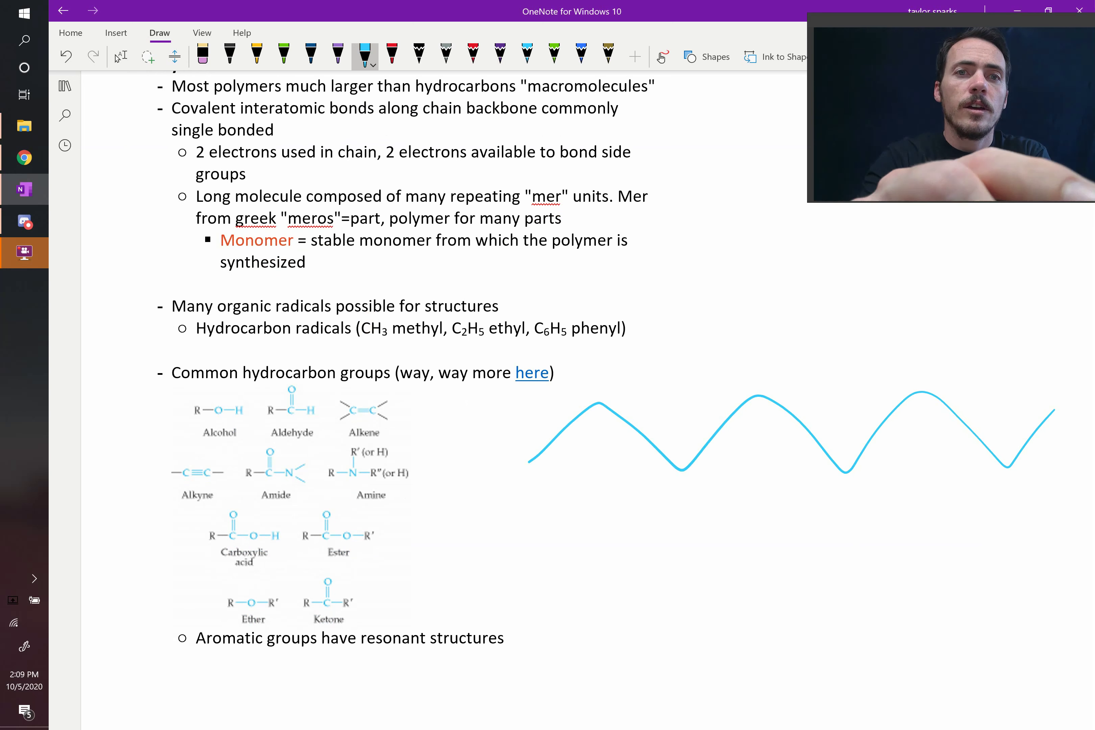
pyautogui.click(392, 54)
pyautogui.moveTo(759, 399); pyautogui.dragTo(754, 347)
pyautogui.moveTo(763, 312)
pyautogui.mouseDown()
pyautogui.moveTo(765, 343)
pyautogui.moveTo(777, 341)
pyautogui.mouseUp()
pyautogui.moveTo(765, 332)
pyautogui.mouseDown()
pyautogui.moveTo(778, 329)
pyautogui.moveTo(785, 356)
pyautogui.mouseUp()
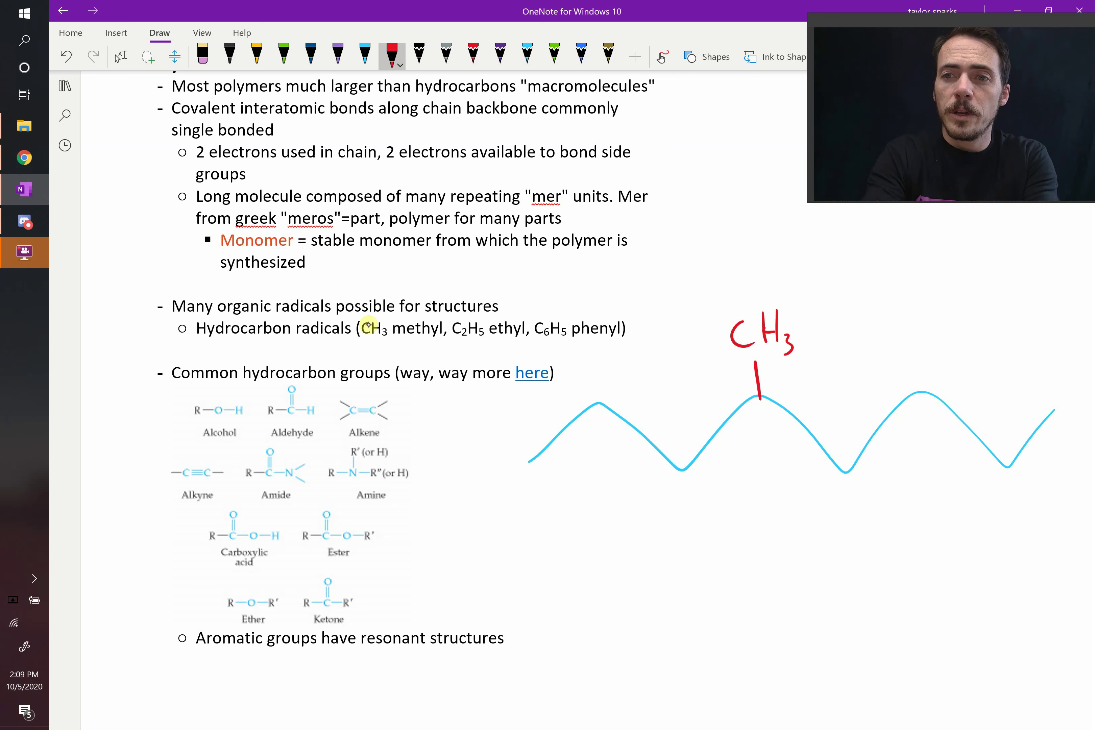
# Write and circle a red CH4 label upper right, and circle the CH3 bond
pyautogui.moveTo(906, 254)
pyautogui.mouseDown()
pyautogui.moveTo(905, 274)
pyautogui.moveTo(924, 274)
pyautogui.mouseUp()
pyautogui.moveTo(916, 266); pyautogui.dragTo(941, 276)
pyautogui.moveTo(941, 273); pyautogui.dragTo(937, 291)
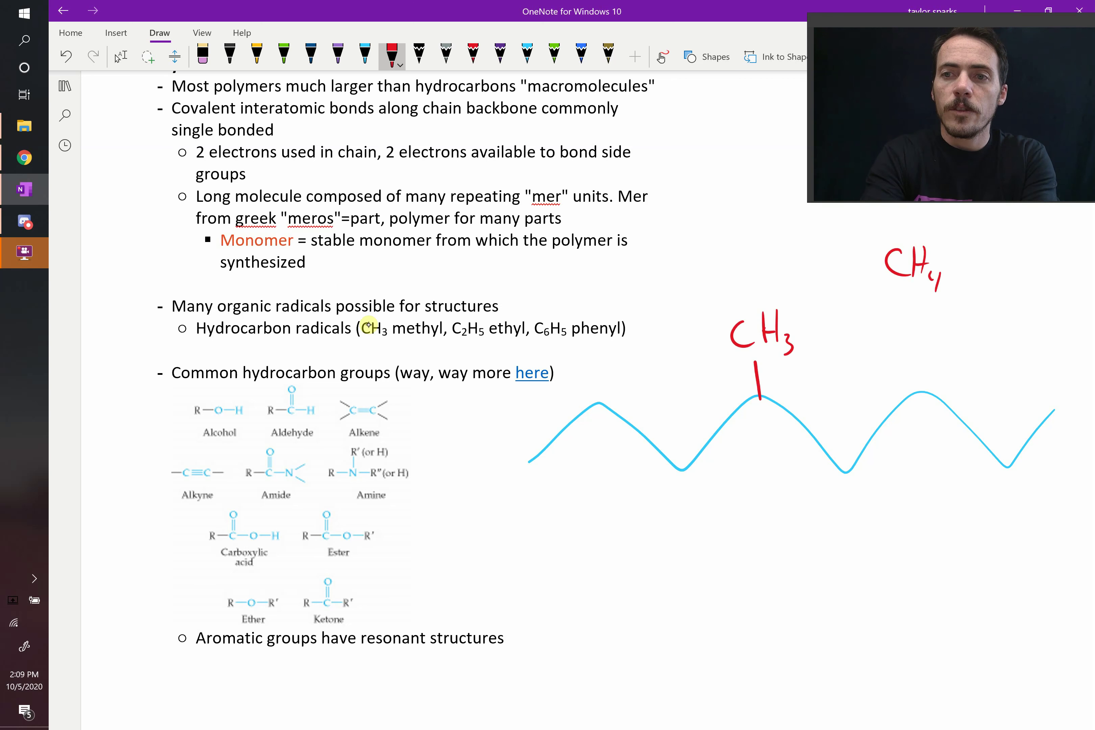
pyautogui.moveTo(929, 228); pyautogui.dragTo(956, 233)
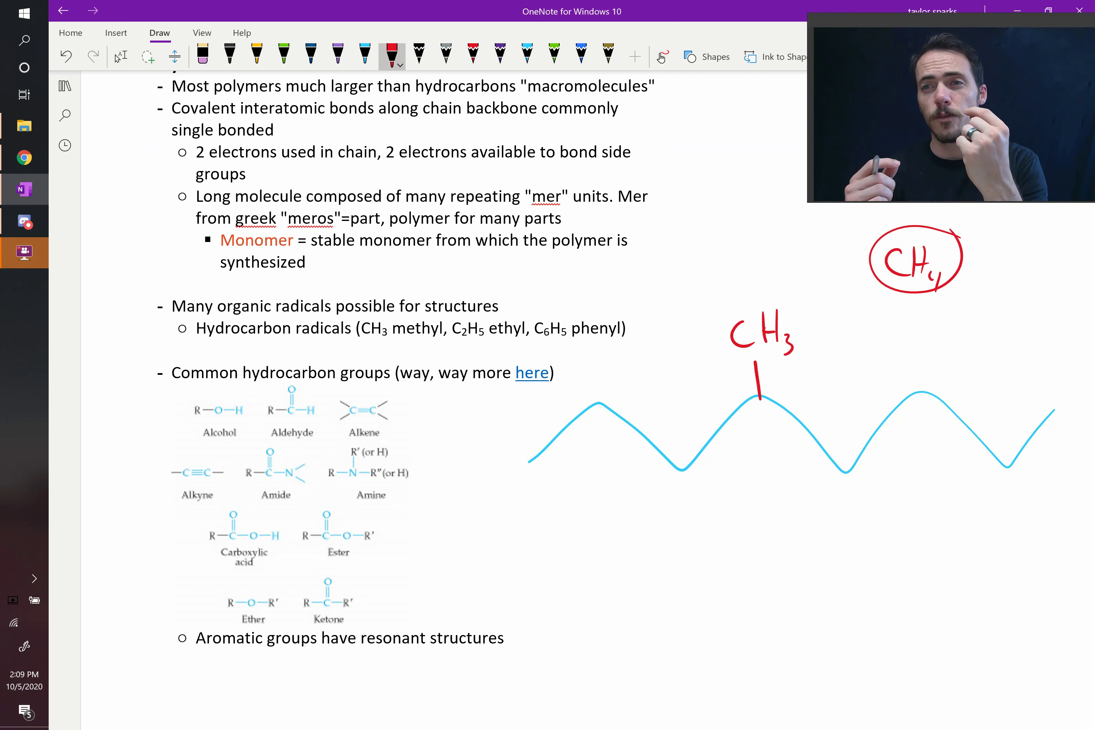
pyautogui.moveTo(765, 337)
pyautogui.mouseDown()
pyautogui.moveTo(741, 392)
pyautogui.moveTo(775, 341)
pyautogui.mouseUp()
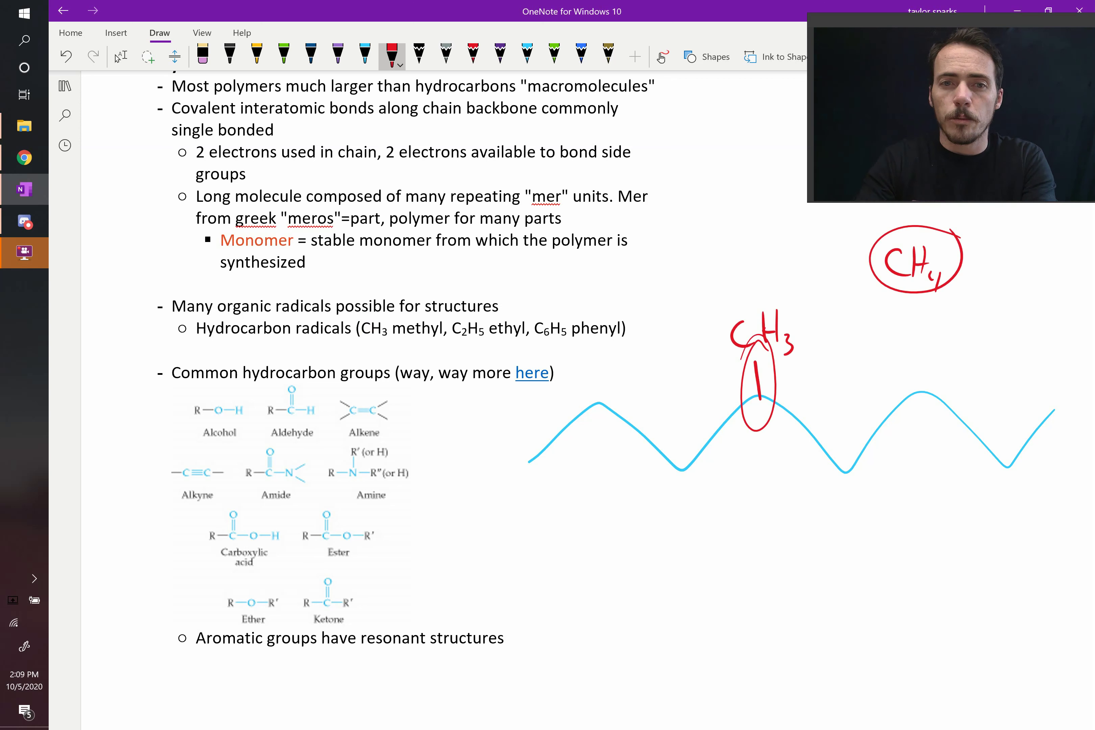
# Draw a circled red CH3 side branch down from a chain trough
pyautogui.moveTo(845, 472)
pyautogui.mouseDown()
pyautogui.moveTo(876, 538)
pyautogui.moveTo(846, 531)
pyautogui.moveTo(895, 556)
pyautogui.mouseUp()
pyautogui.moveTo(886, 550)
pyautogui.mouseDown()
pyautogui.moveTo(897, 546)
pyautogui.moveTo(901, 567)
pyautogui.mouseUp()
pyautogui.moveTo(828, 527); pyautogui.dragTo(814, 541)
pyautogui.moveTo(868, 504)
pyautogui.mouseDown()
pyautogui.moveTo(823, 581)
pyautogui.moveTo(917, 494)
pyautogui.mouseUp()
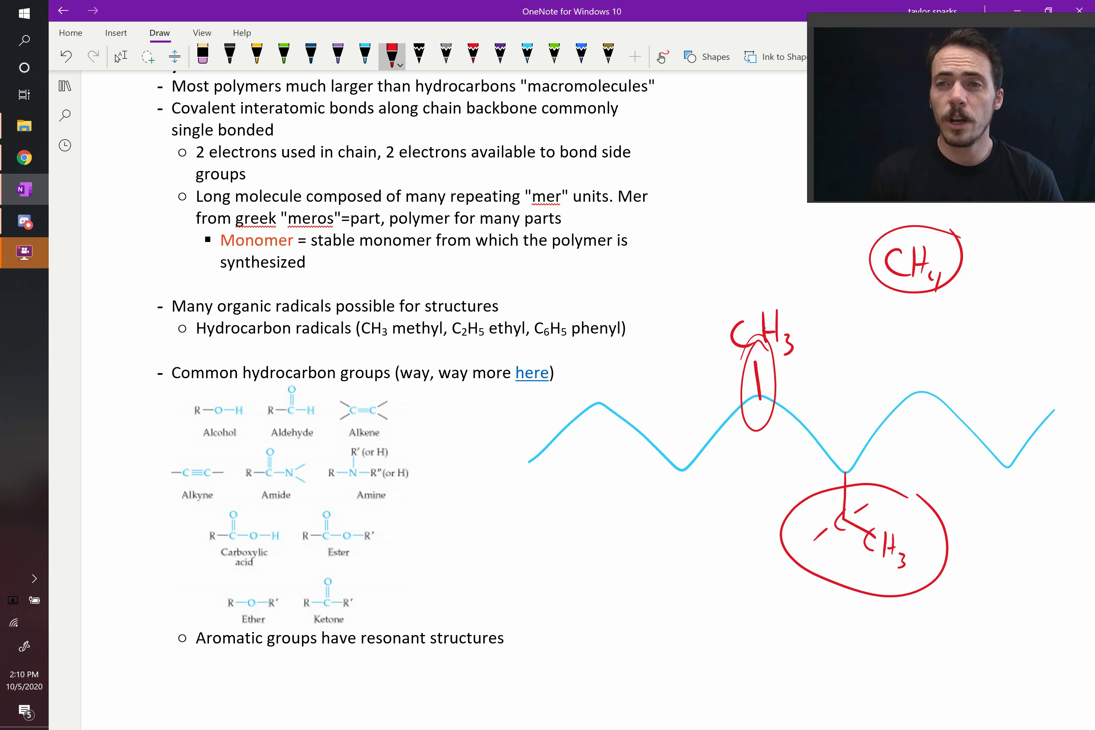
# Erase the upper and lower red CH3 groups with their circles and connectors
pyautogui.moveTo(759, 311); pyautogui.dragTo(758, 431)
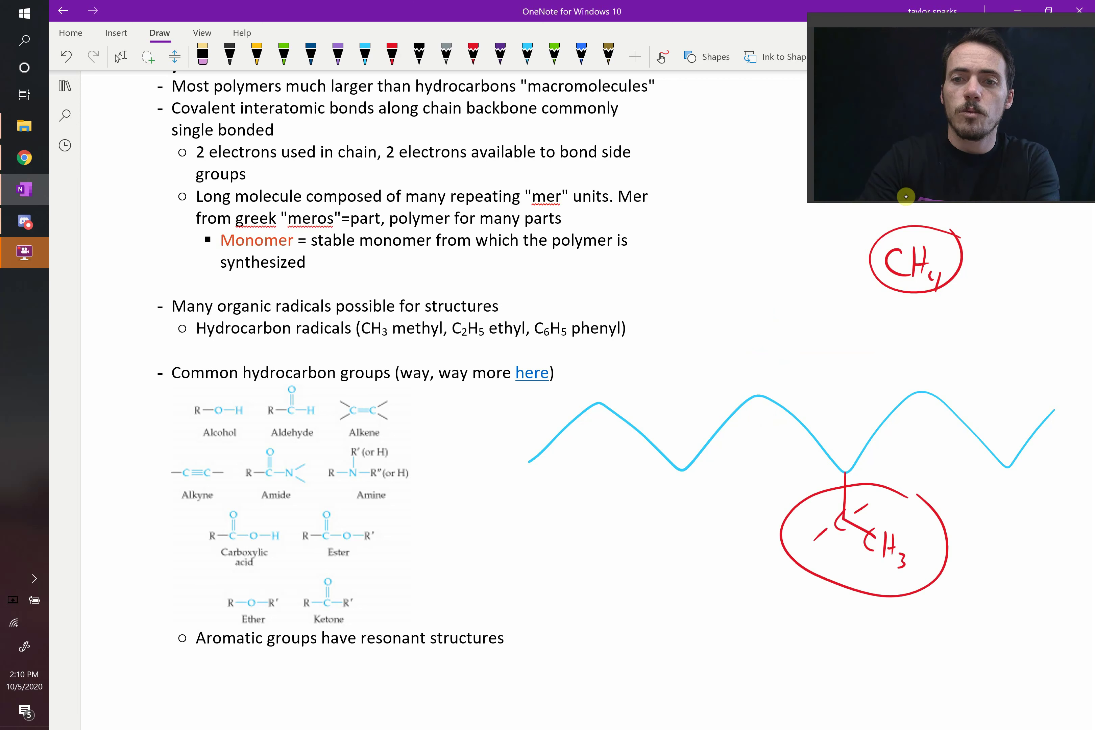
pyautogui.moveTo(844, 474); pyautogui.dragTo(848, 597)
pyautogui.moveTo(814, 541)
pyautogui.mouseDown()
pyautogui.moveTo(828, 528)
pyautogui.moveTo(901, 565)
pyautogui.mouseUp()
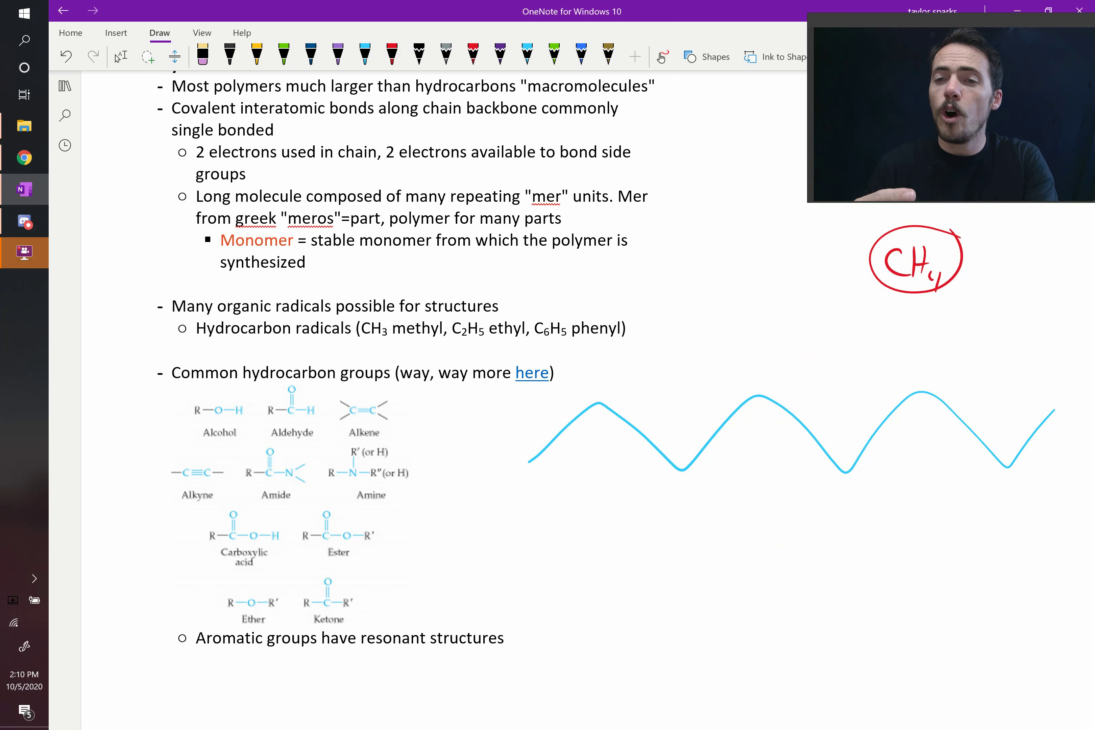
# Draw a red OH group above one chain crest, then leave inking mode
pyautogui.click(392, 54)
pyautogui.moveTo(754, 371); pyautogui.dragTo(752, 397)
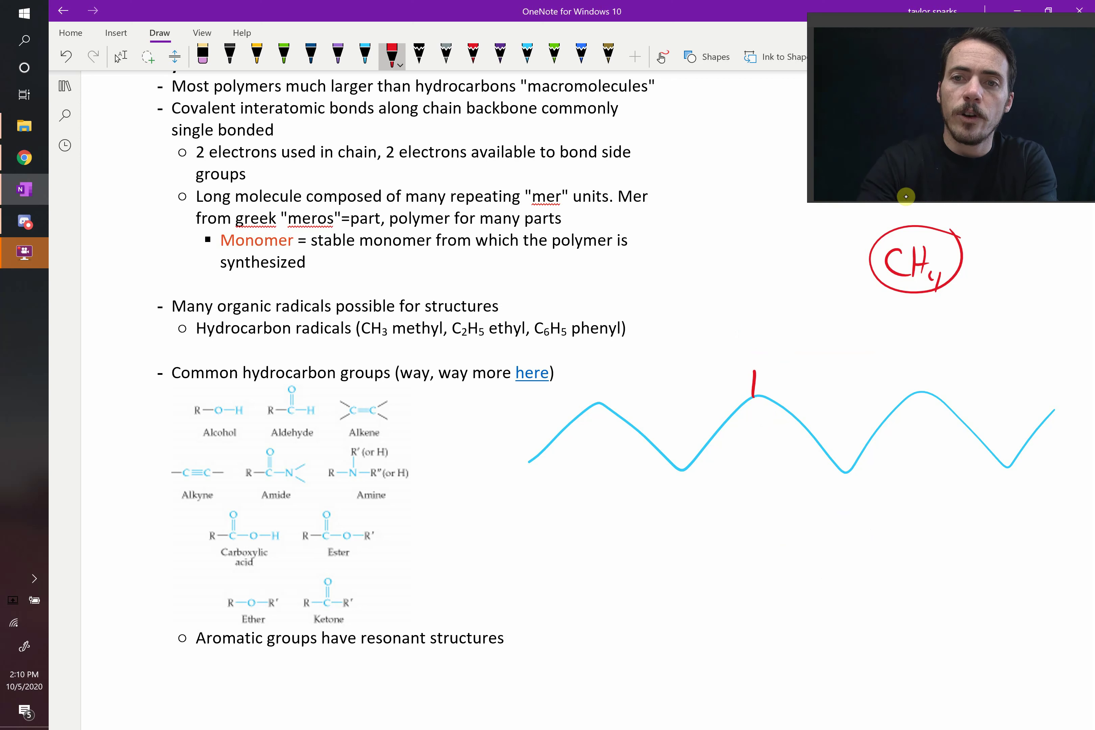
pyautogui.moveTo(758, 330); pyautogui.dragTo(778, 340)
pyautogui.moveTo(792, 312); pyautogui.dragTo(787, 328)
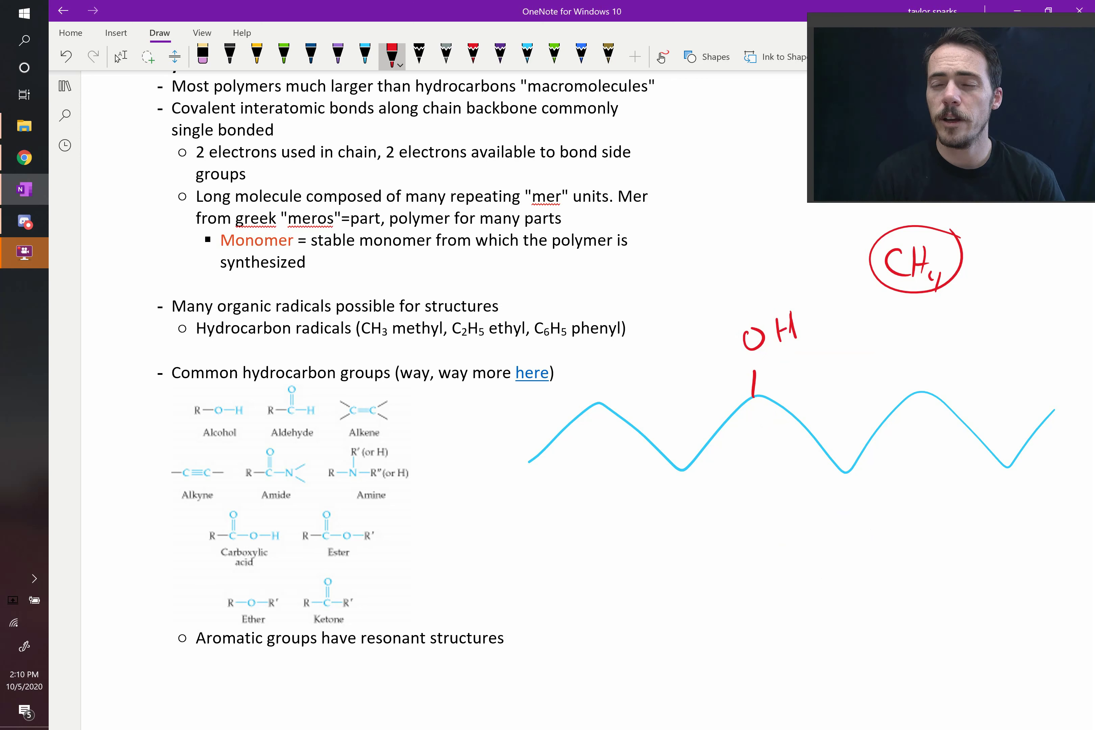
pyautogui.press('Escape')
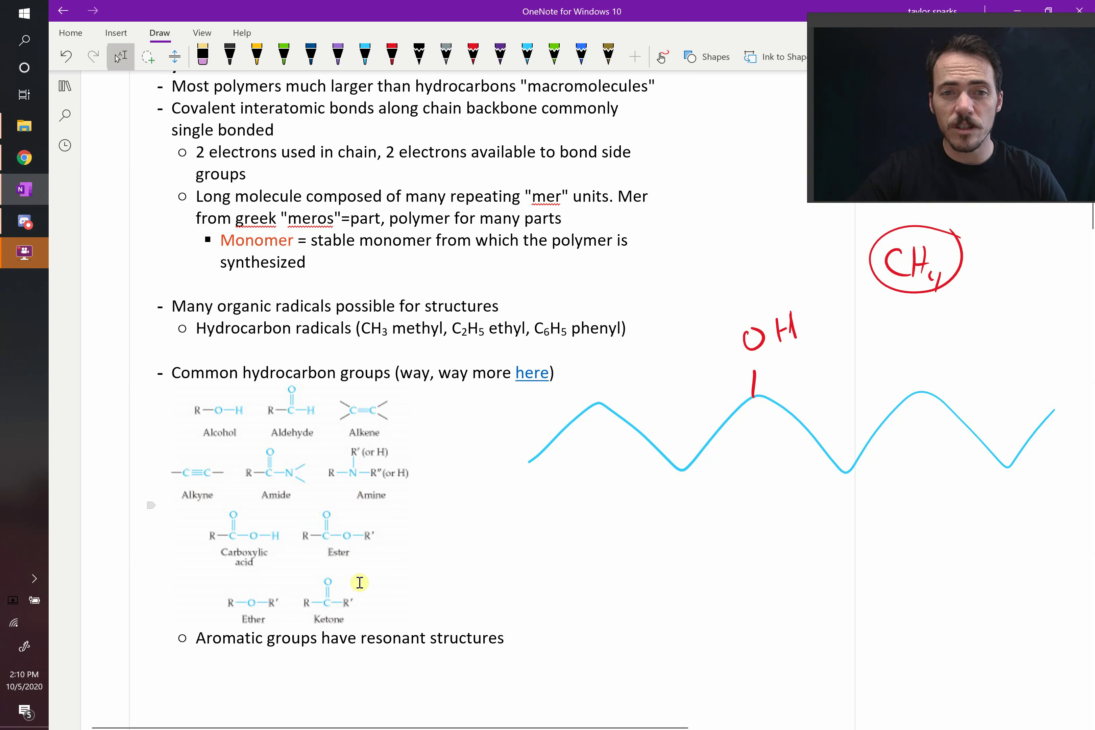
# Open Wikipedia's Functional group article from the 'here' link and scroll to the nitrogen groups
pyautogui.click(533, 372)
pyautogui.scroll(-15, 602, 298)
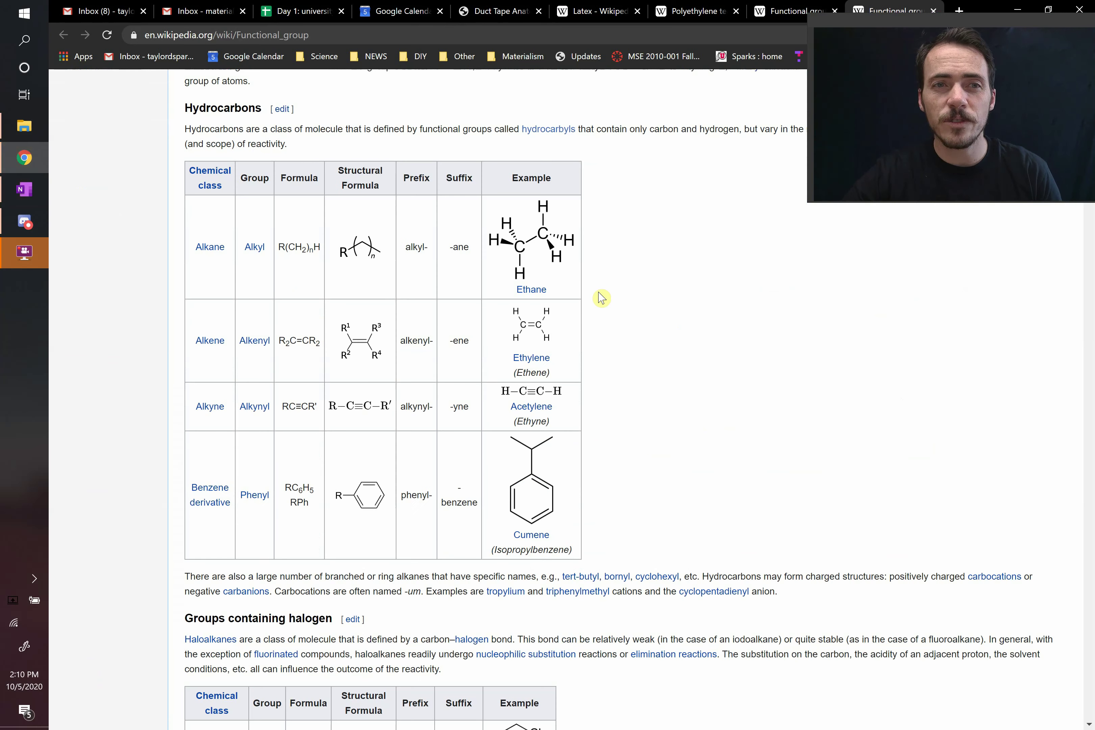
pyautogui.scroll(-8, 602, 298)
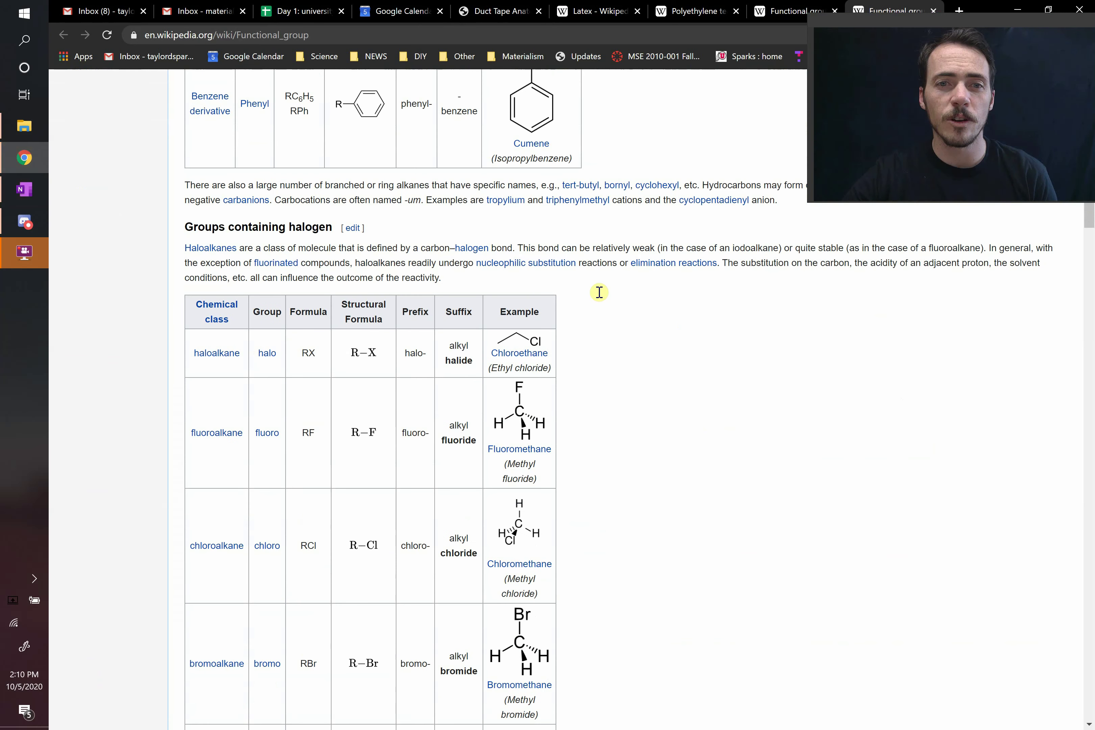
pyautogui.scroll(-15, 599, 292)
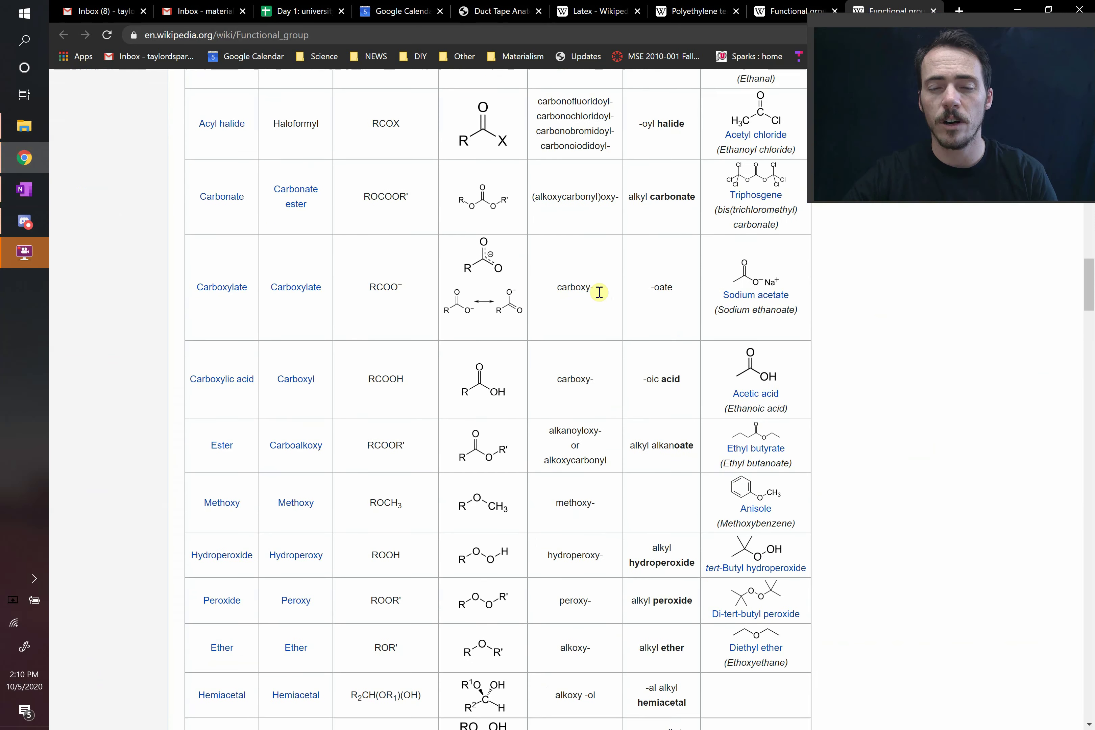
pyautogui.scroll(-13, 599, 292)
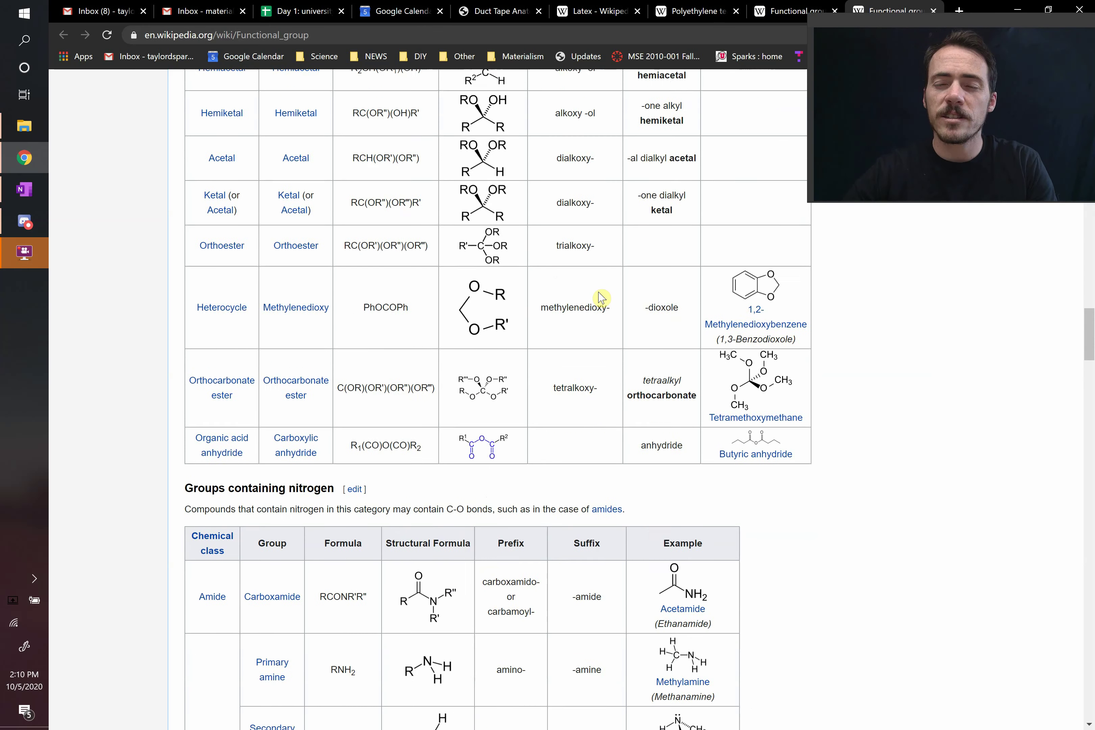
pyautogui.scroll(-3, 602, 298)
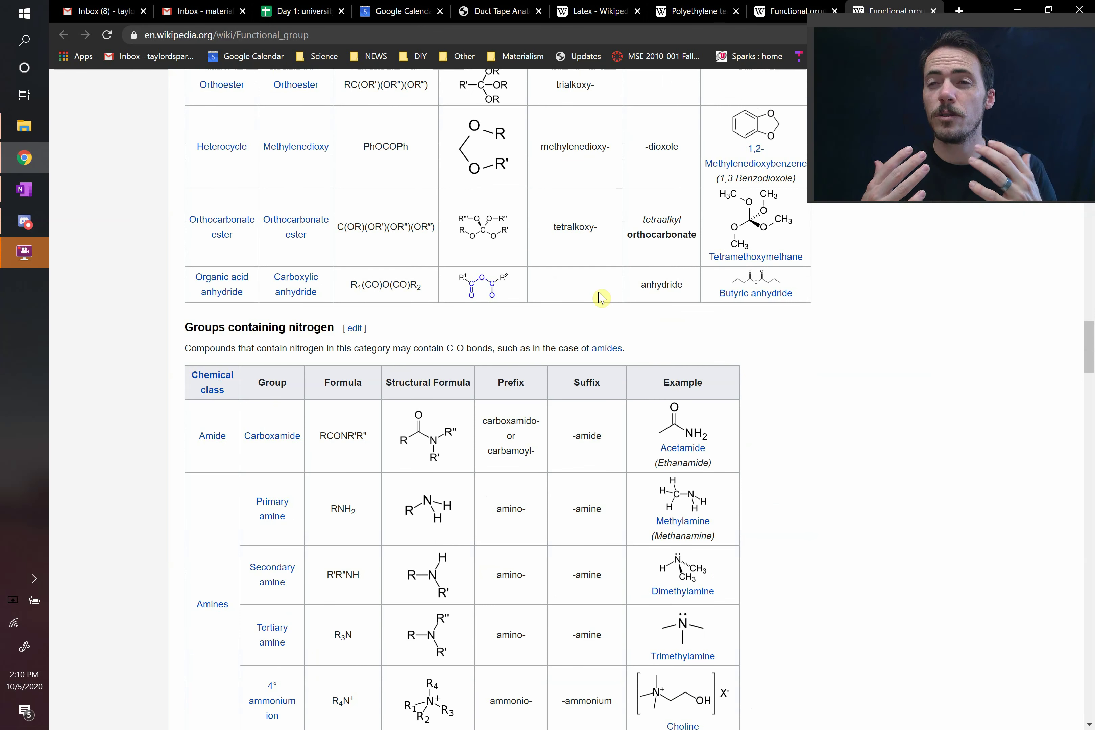